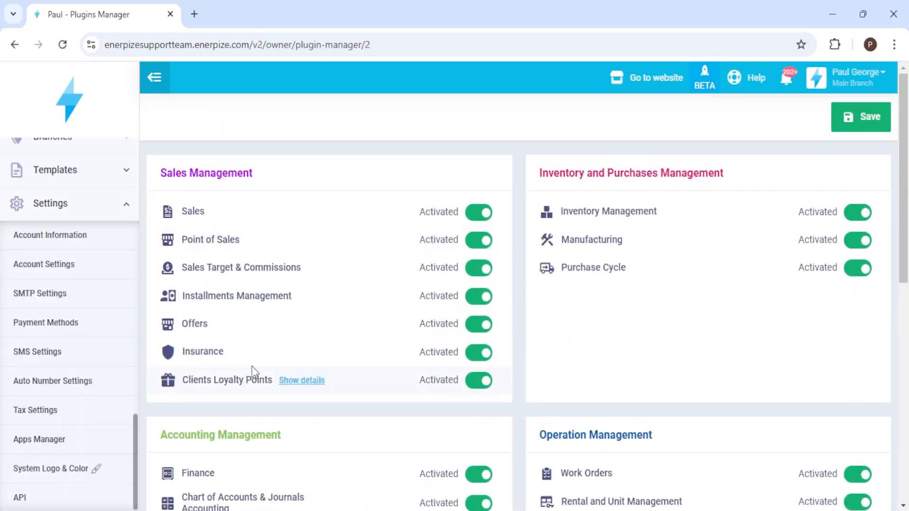
Open the client management list and start adding a new client
scroll(304, 279, down, 5)
scroll(310, 299, down, 3)
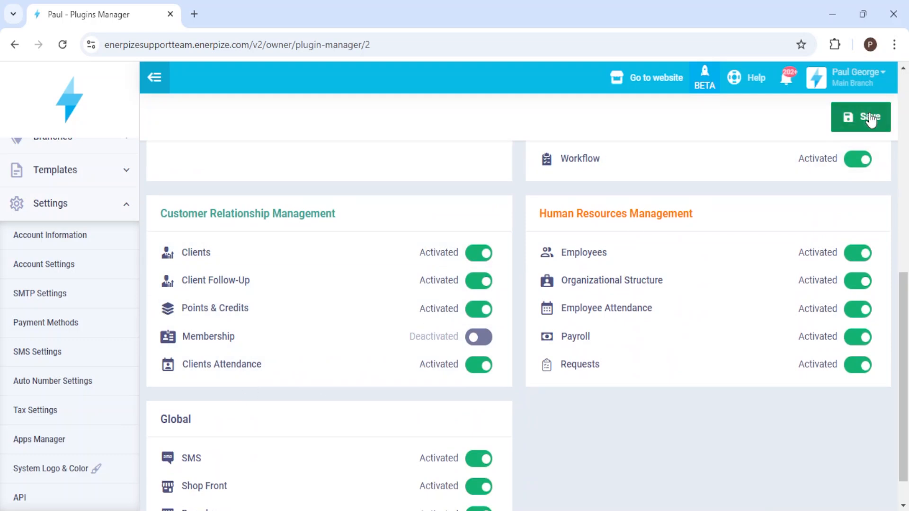
scroll(227, 346, up, 8)
scroll(95, 357, up, 6)
scroll(97, 351, up, 8)
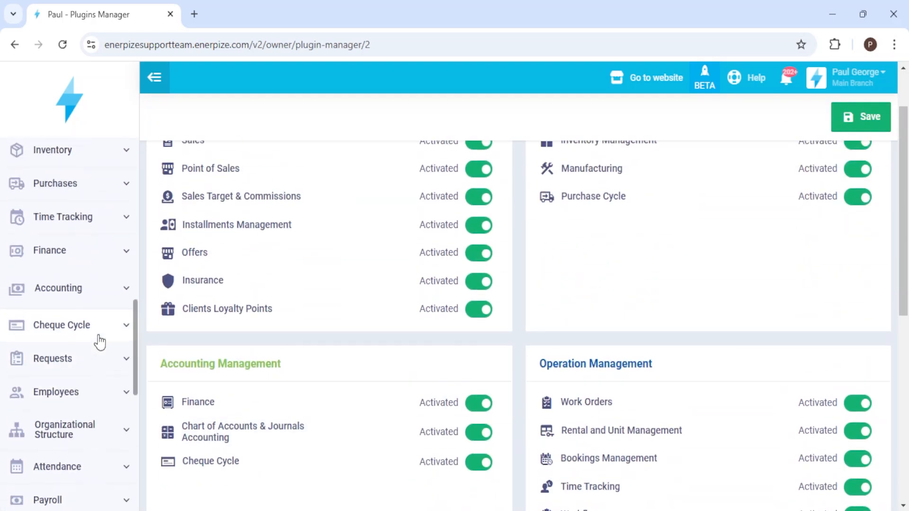
scroll(97, 335, up, 1)
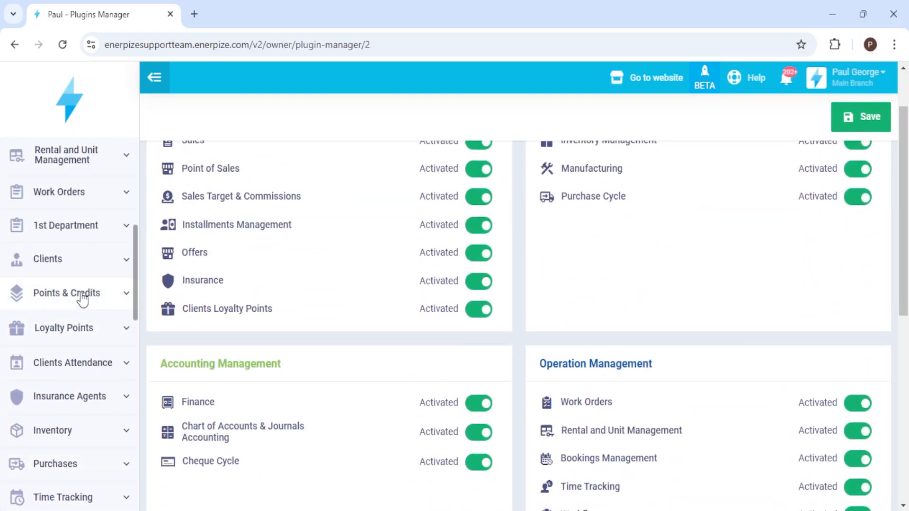
click(67, 262)
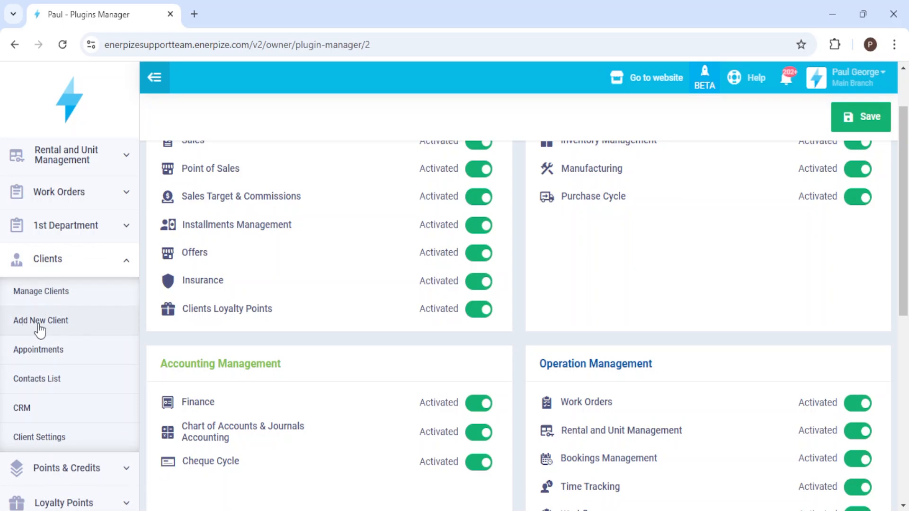
click(45, 293)
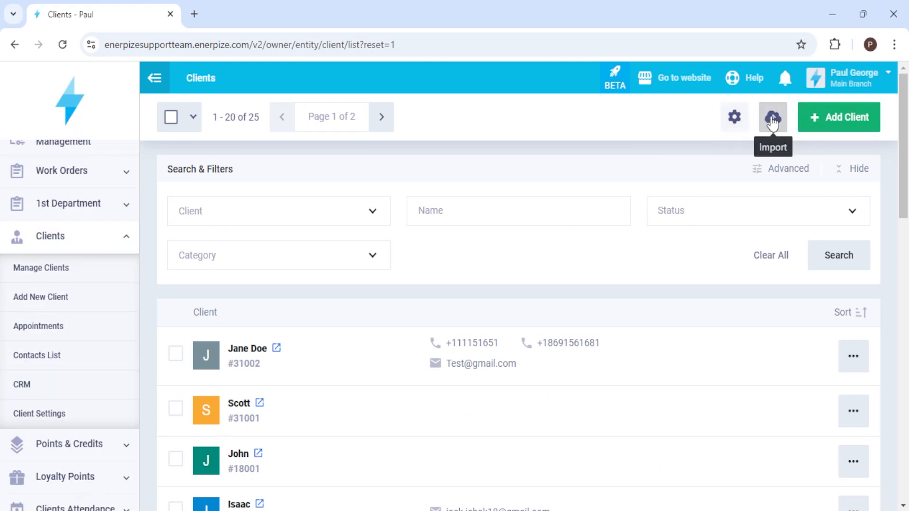
click(825, 119)
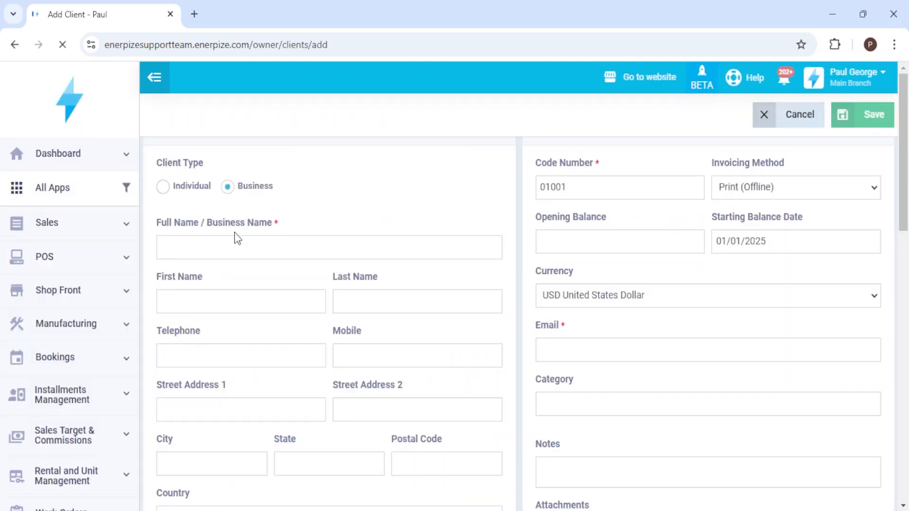
Enter the client's business name and fill in the matching first and last names
click(224, 247)
text(J)
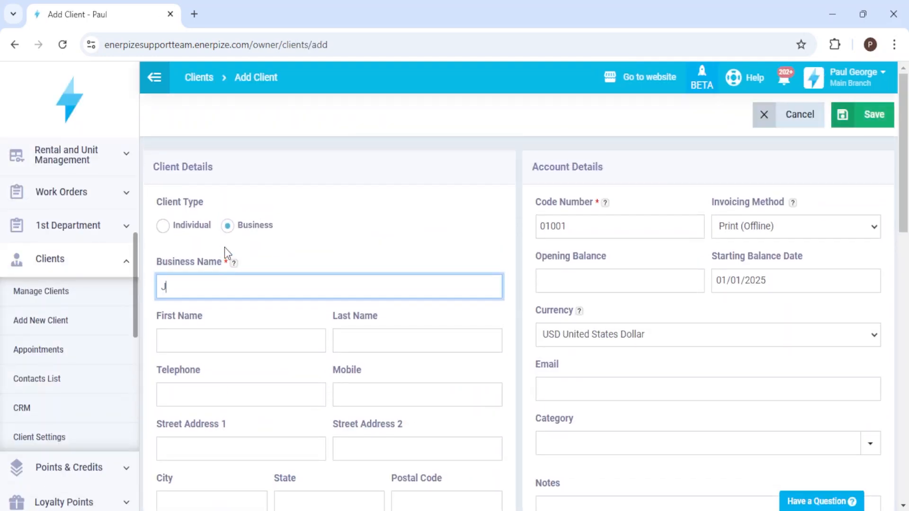
text(ohn doe)
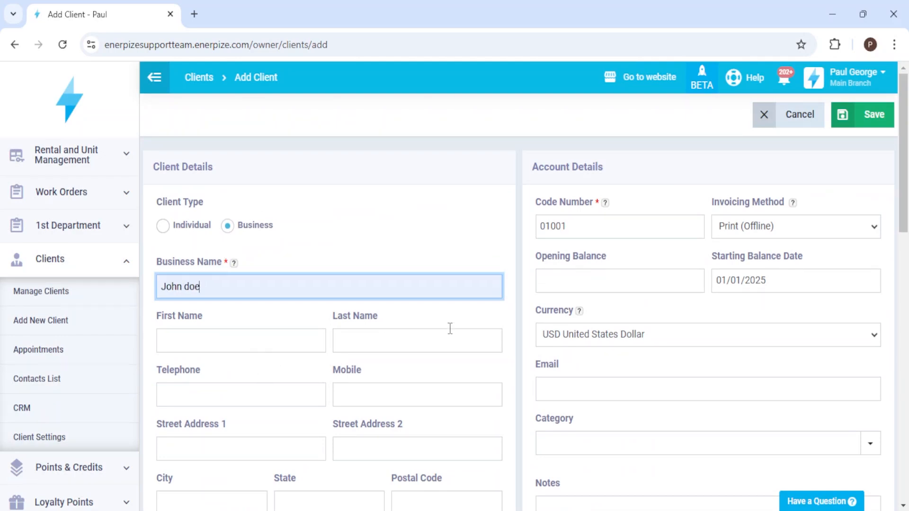
double_click(172, 287)
click(190, 334)
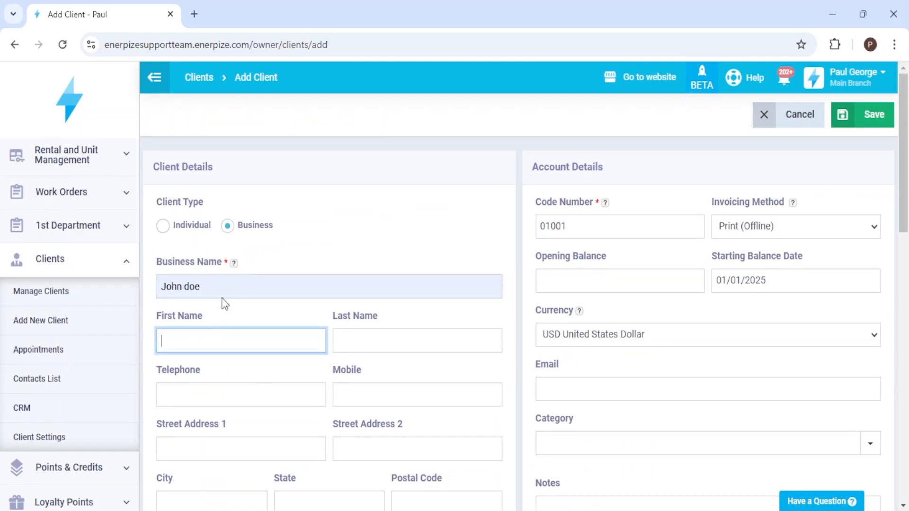
double_click(191, 286)
key(ctrl+c)
click(383, 345)
key(ctrl+v)
Review the client form's fields, try the Individual client type, and switch back to Business
scroll(414, 329, down, 3)
scroll(394, 331, up, 2)
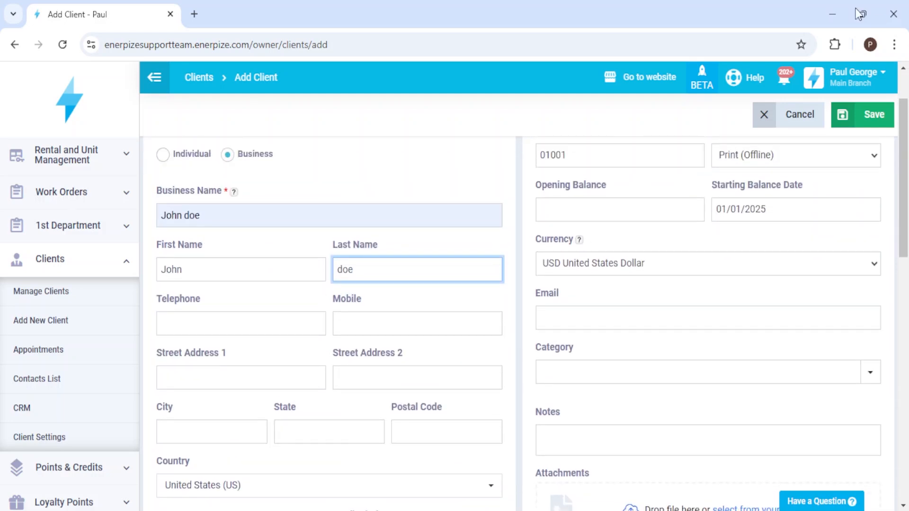
scroll(421, 444, down, 10)
scroll(421, 445, down, 1)
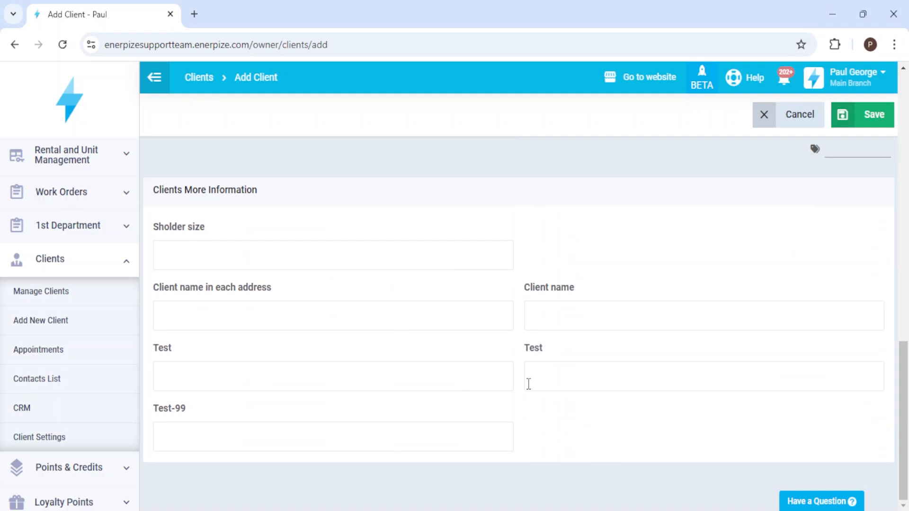
scroll(567, 330, up, 12)
scroll(546, 351, up, 3)
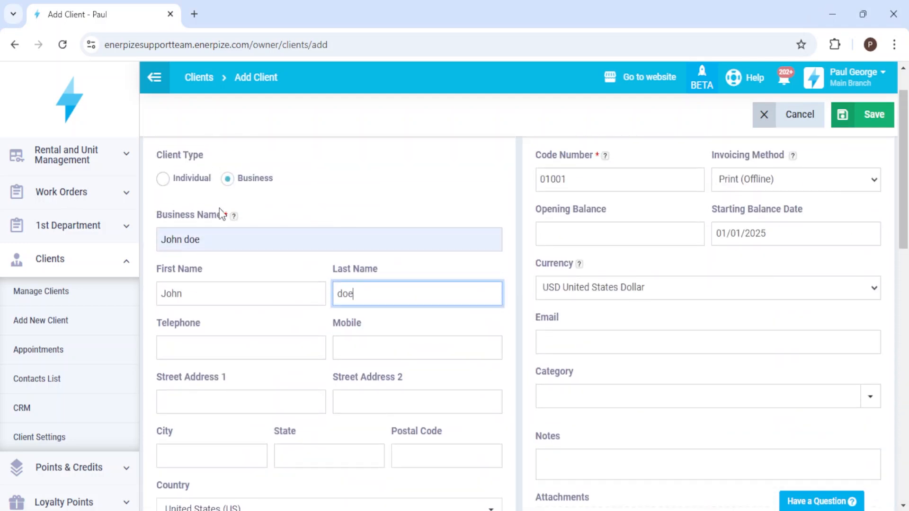
click(173, 179)
scroll(233, 426, down, 3)
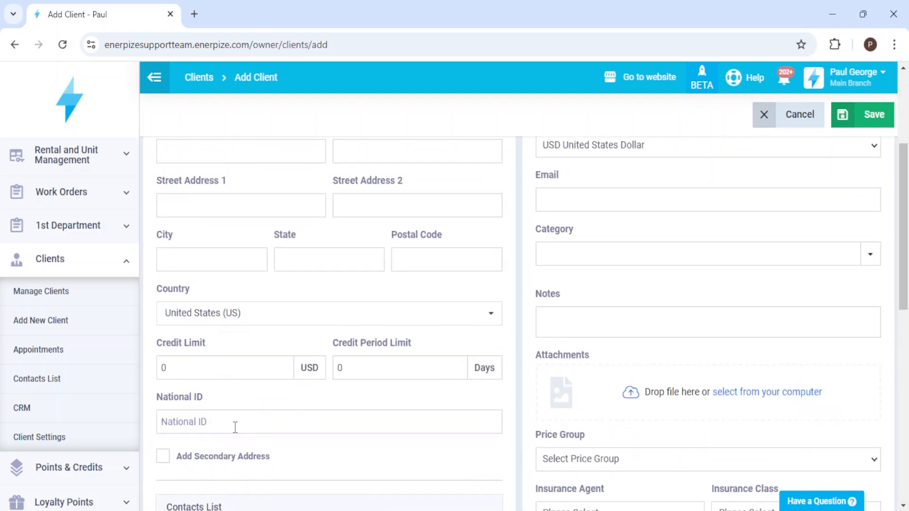
scroll(227, 331, up, 4)
click(231, 224)
scroll(240, 384, down, 1)
scroll(239, 384, down, 2)
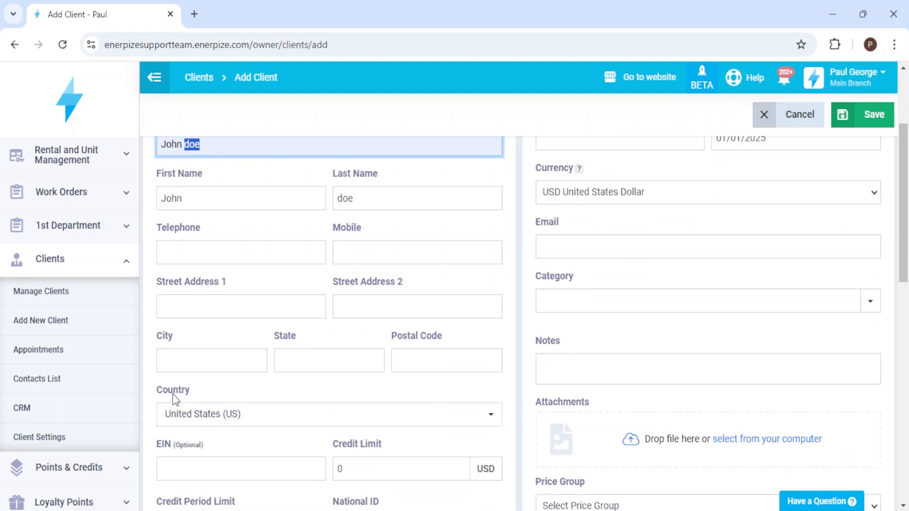
Fill in the client's email address and enter the same phone number for telephone and mobile
scroll(396, 370, up, 1)
click(592, 317)
key(ctrl+v)
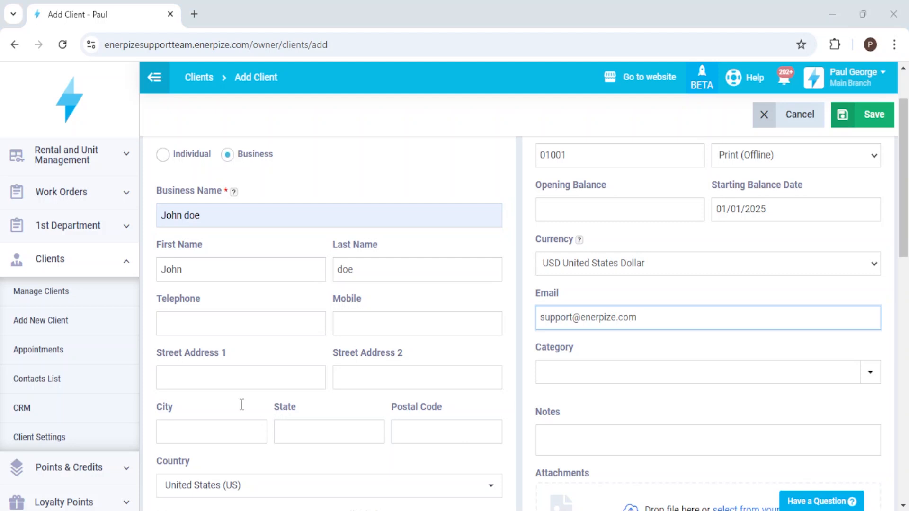
click(822, 23)
click(256, 377)
click(239, 321)
key(ctrl+v)
key(Tab)
key(ctrl+v)
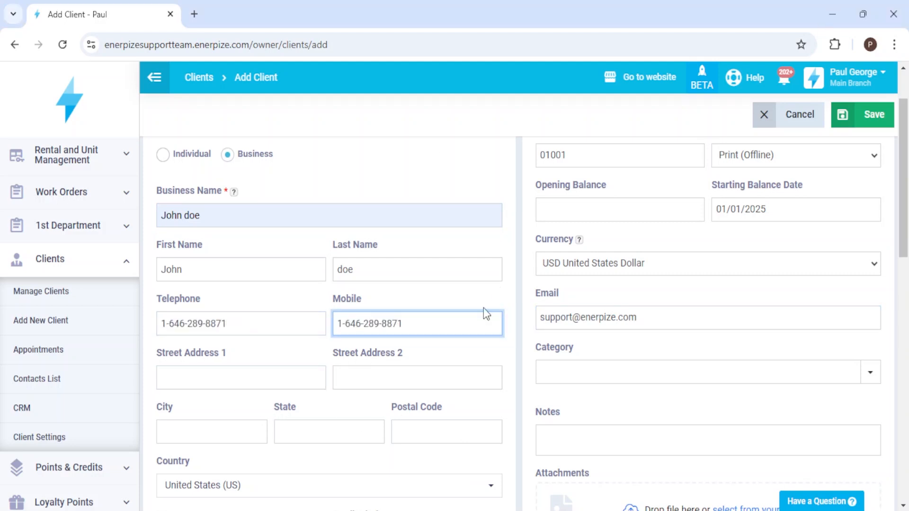
Add a blank contact entry to the client's Contacts List
scroll(448, 338, down, 8)
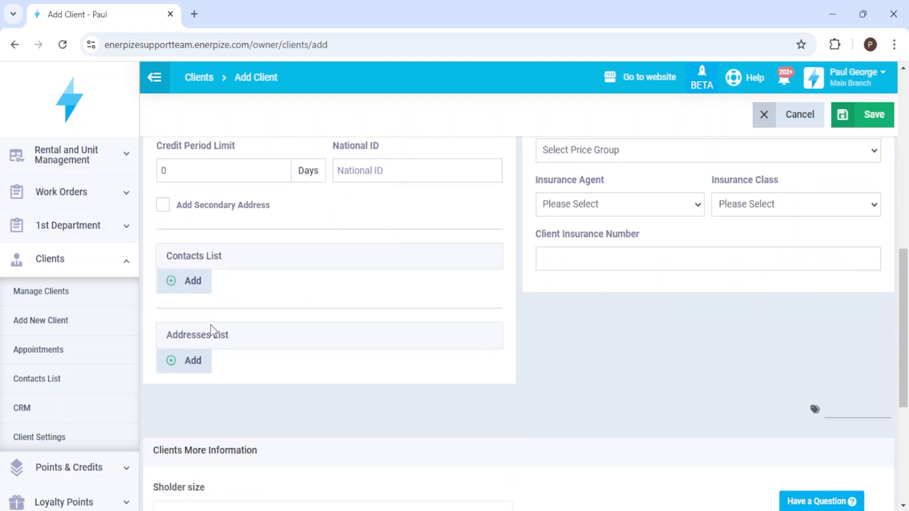
click(194, 281)
scroll(507, 263, up, 1)
scroll(507, 264, up, 10)
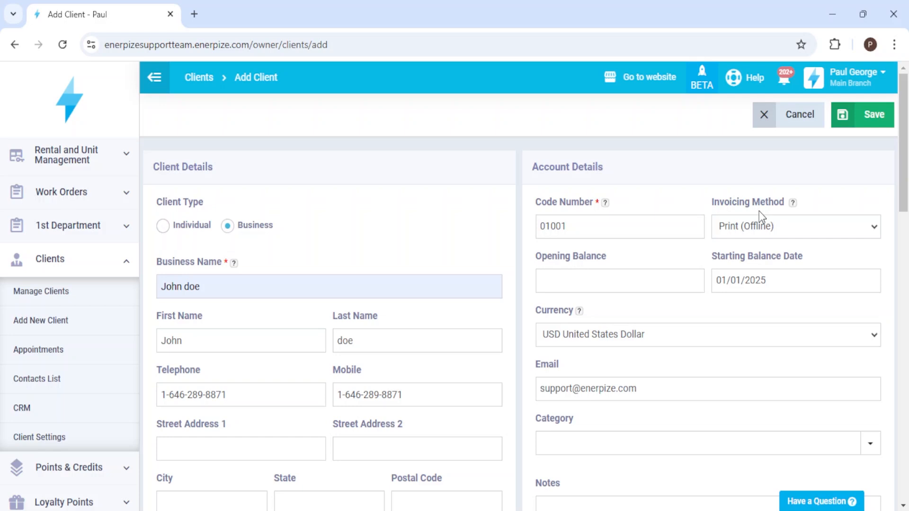
Set the client's invoicing method to Send via Email
click(759, 223)
click(743, 243)
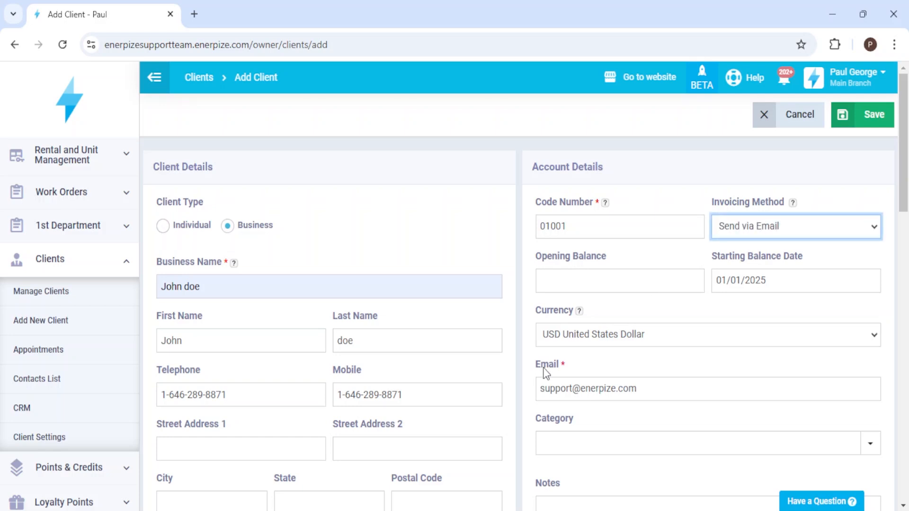
click(568, 363)
click(564, 362)
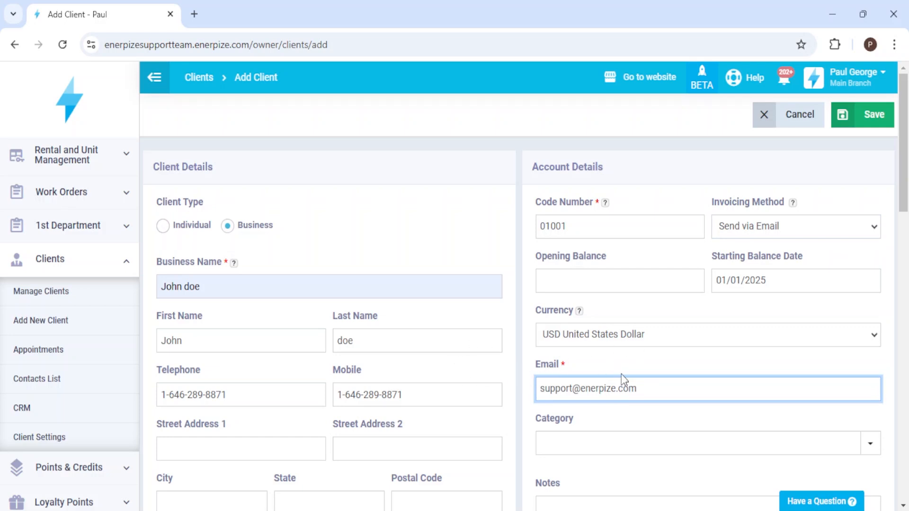
click(628, 282)
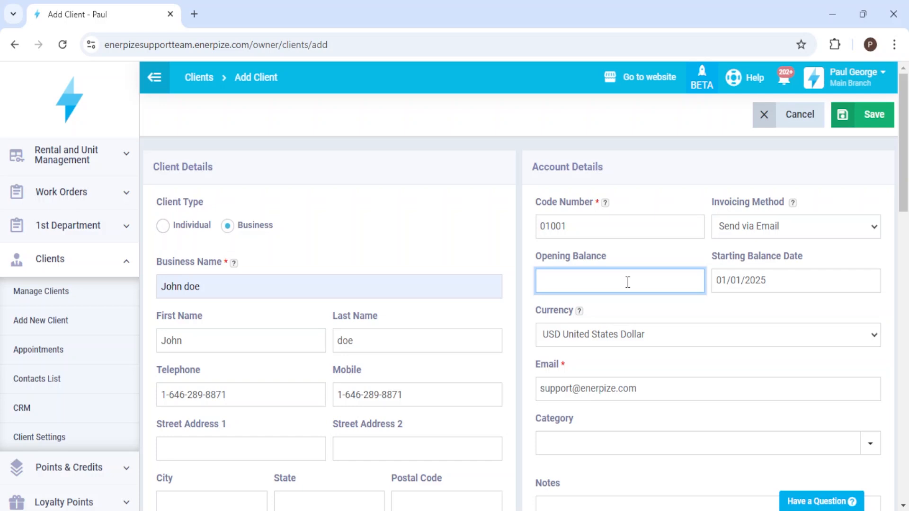
click(594, 334)
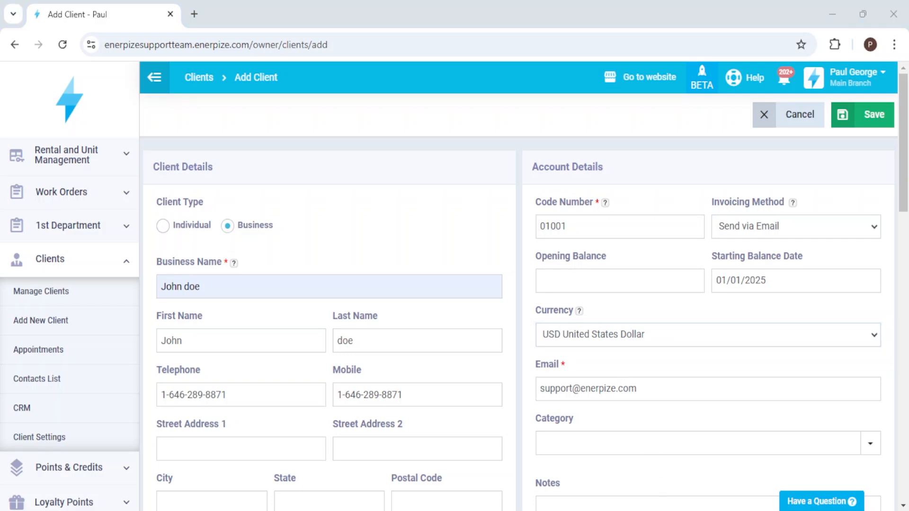
Try to set the client's category to Test
click(699, 30)
click(603, 452)
scroll(617, 422, down, 1)
click(618, 370)
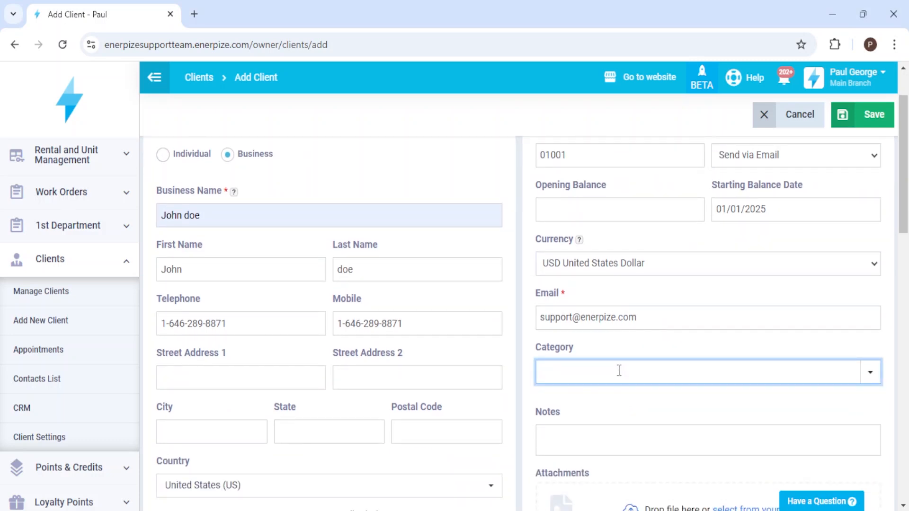
text(Test)
click(615, 399)
click(566, 372)
click(584, 439)
Save the new client
scroll(584, 439, down, 2)
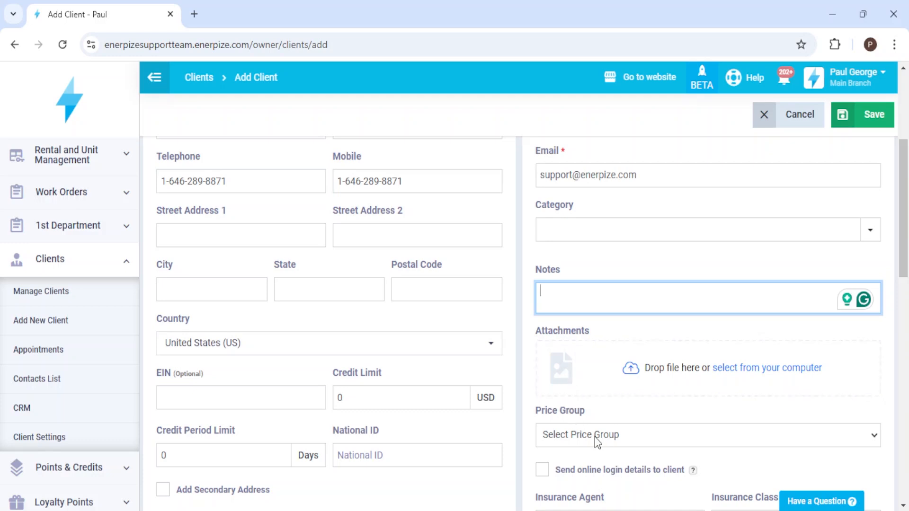
scroll(596, 442, down, 3)
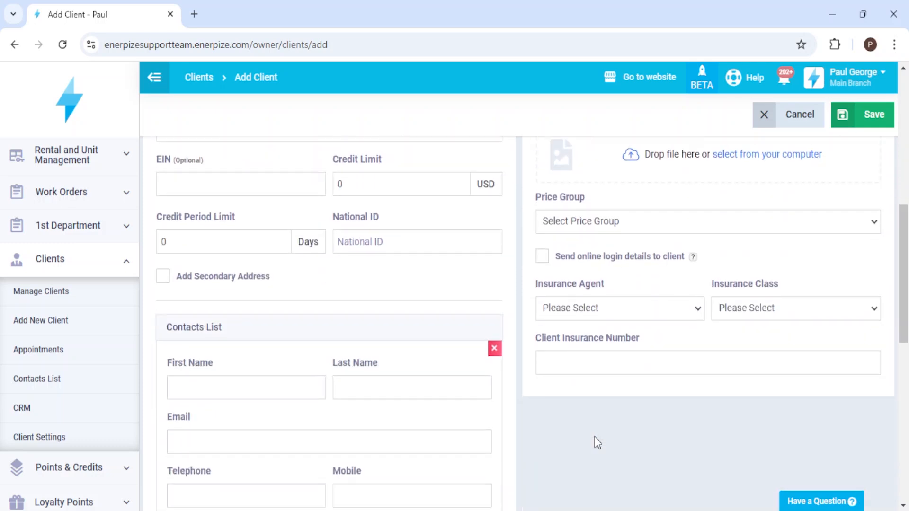
click(866, 115)
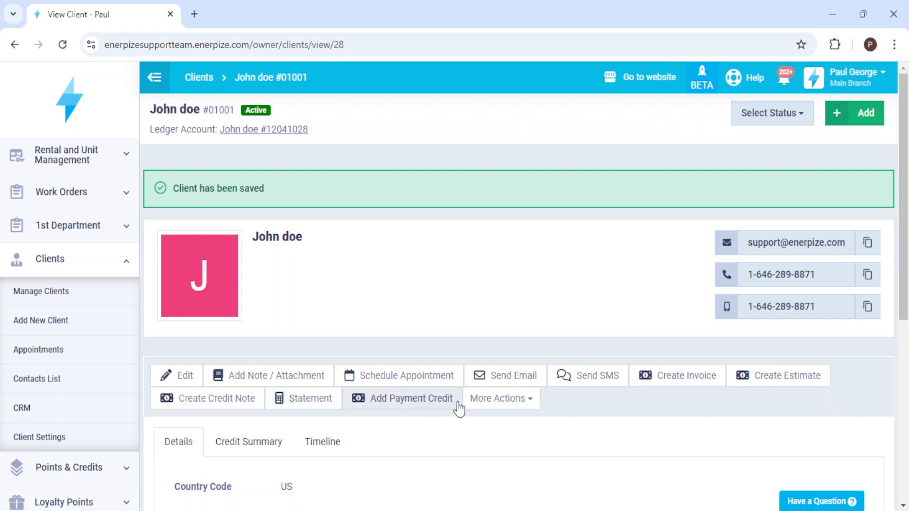
Examine the additional actions and the ledger account link on the saved client's page
click(480, 404)
scroll(584, 425, down, 2)
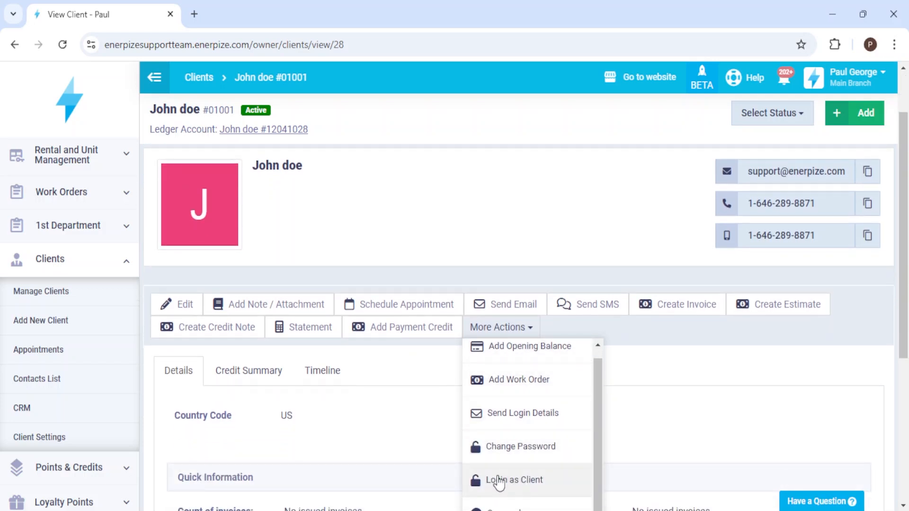
scroll(498, 480, down, 2)
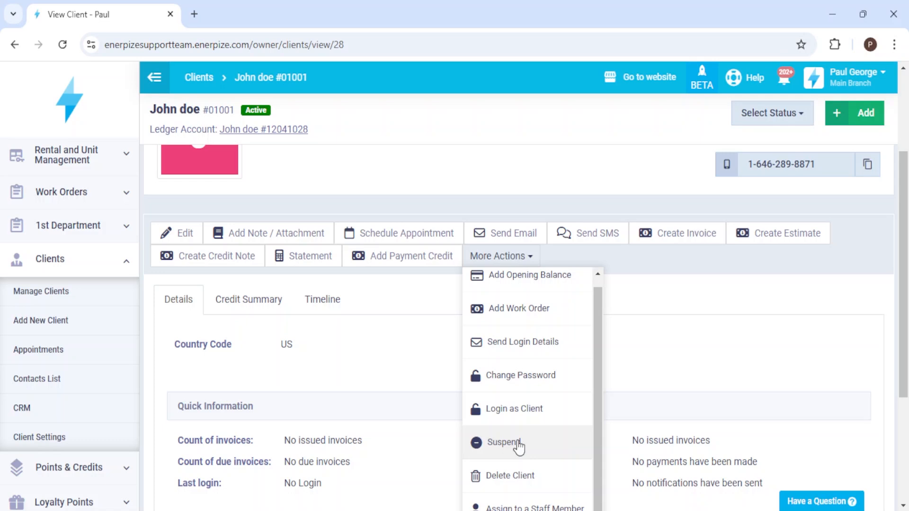
scroll(518, 445, down, 2)
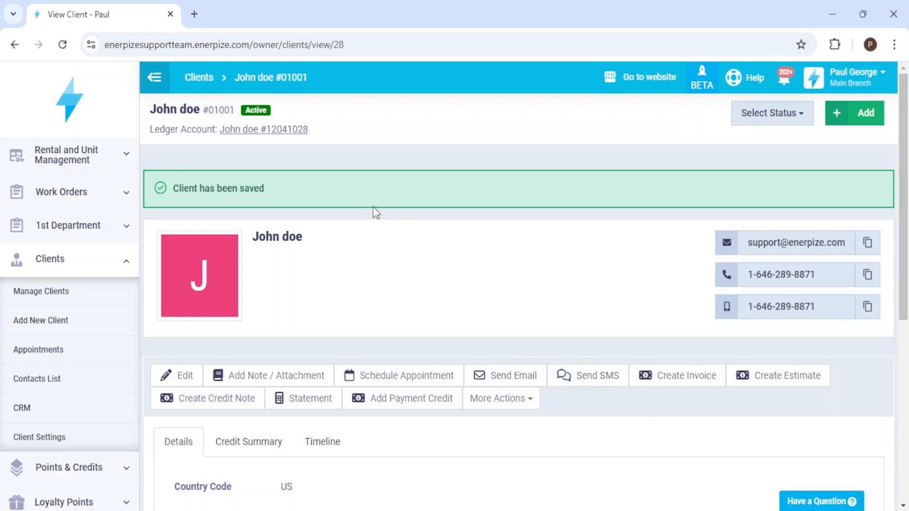
click(284, 133)
Return to the client list and examine the new client's row actions and the list's sort options
click(75, 294)
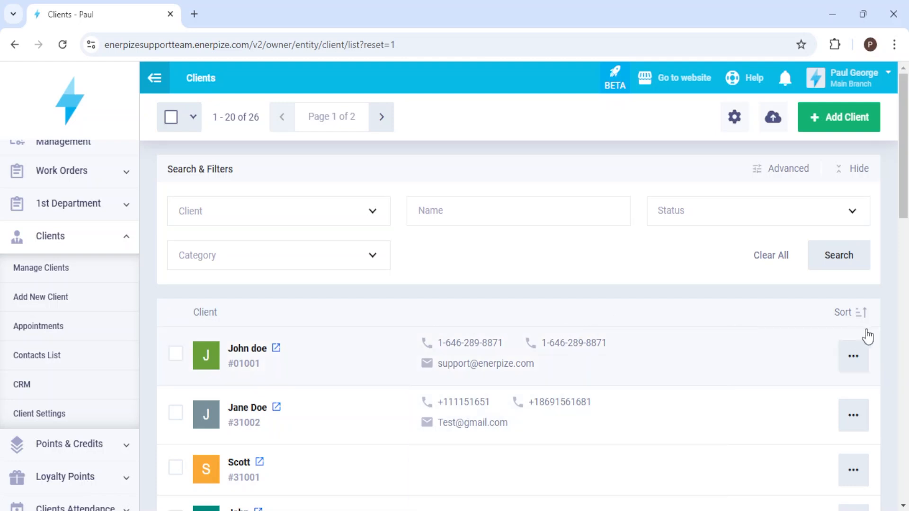
click(855, 357)
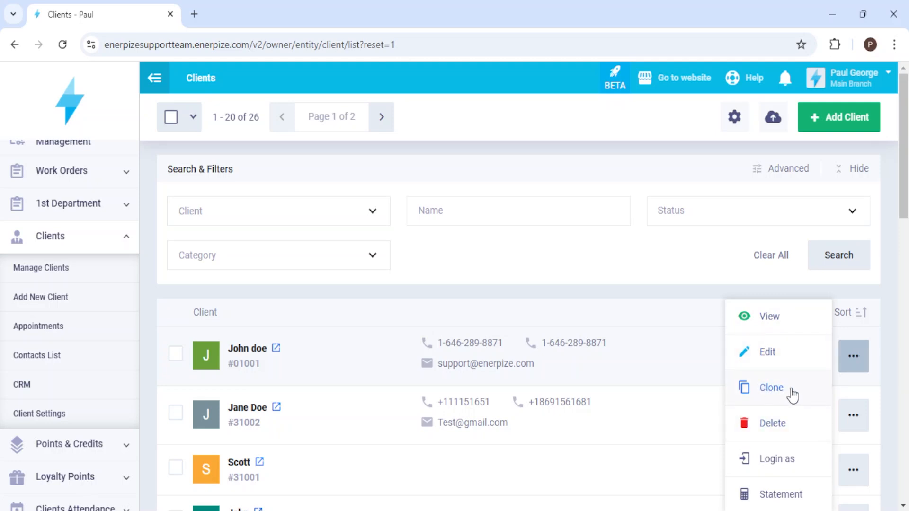
scroll(783, 454, down, 1)
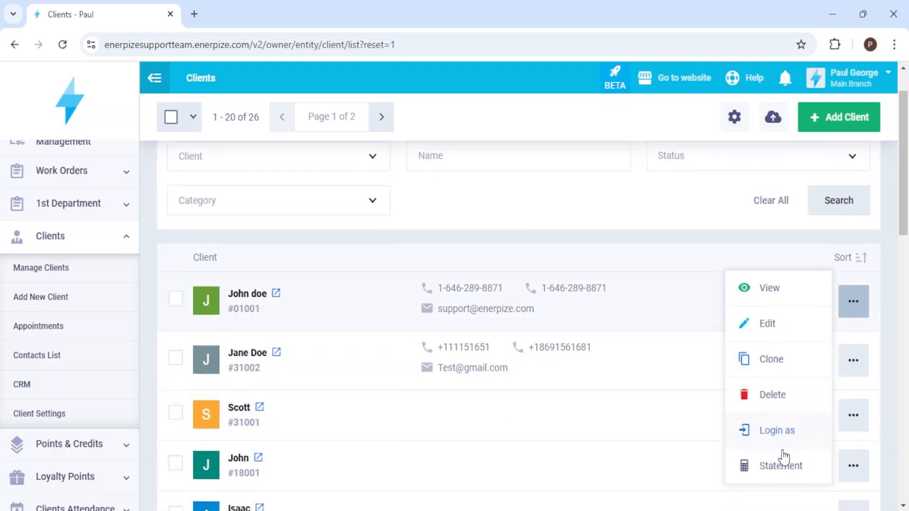
scroll(783, 457, down, 1)
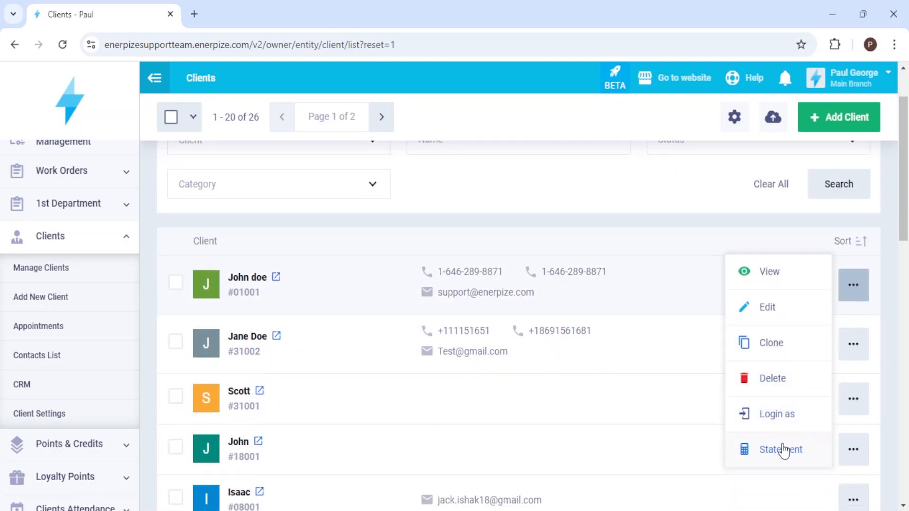
click(898, 326)
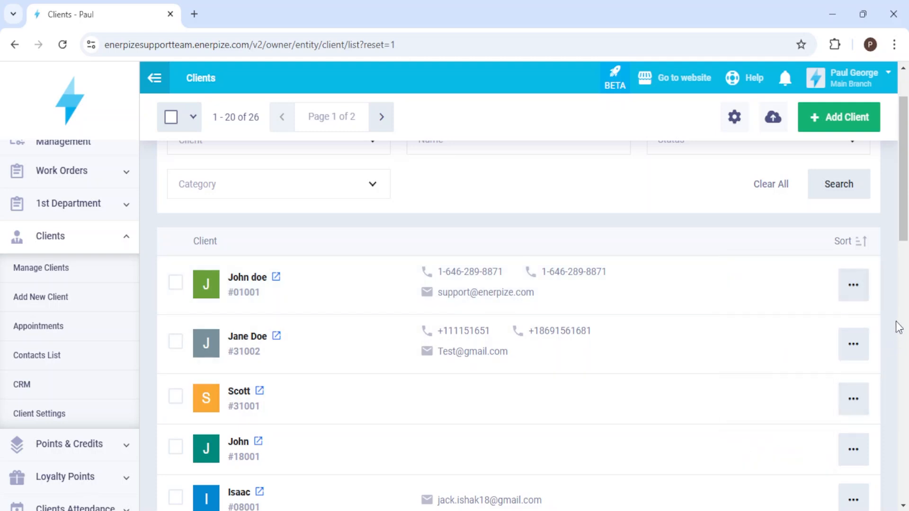
click(860, 249)
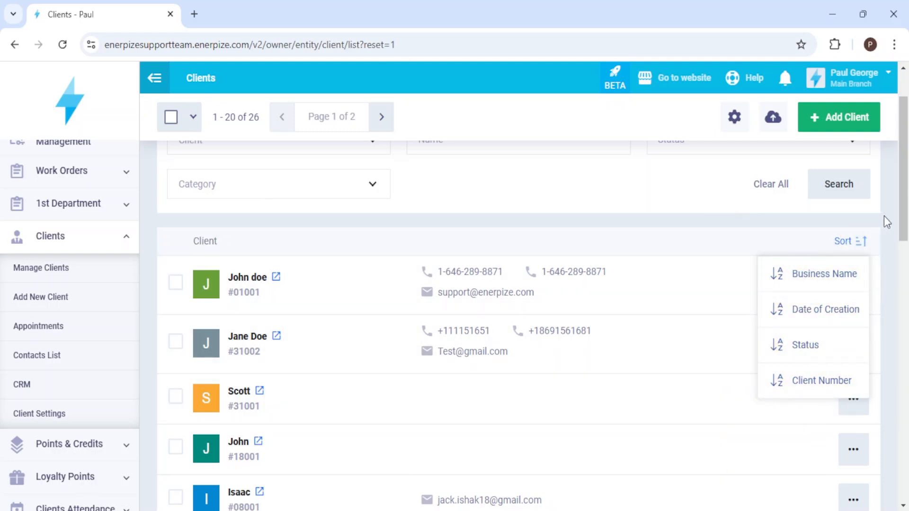
Show the advanced client search filters and examine the bulk actions for all clients on the page, clearing the selection
scroll(750, 265, up, 2)
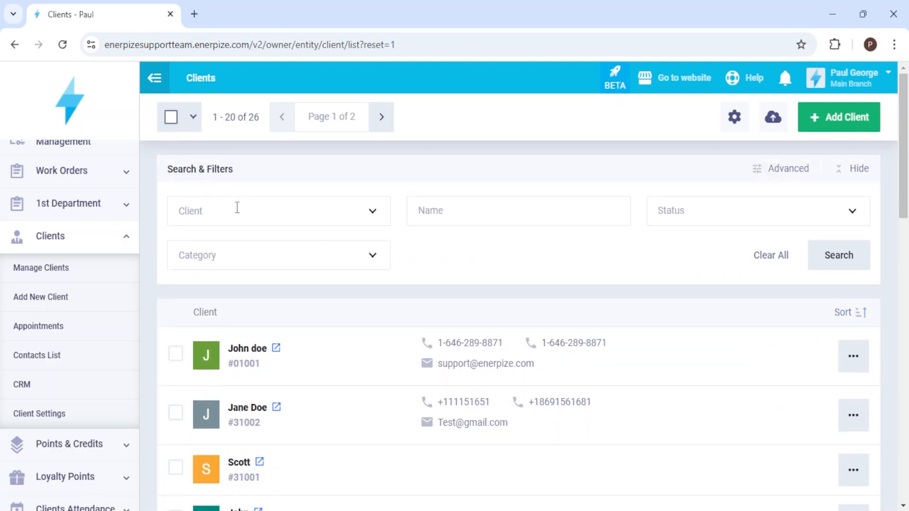
click(780, 171)
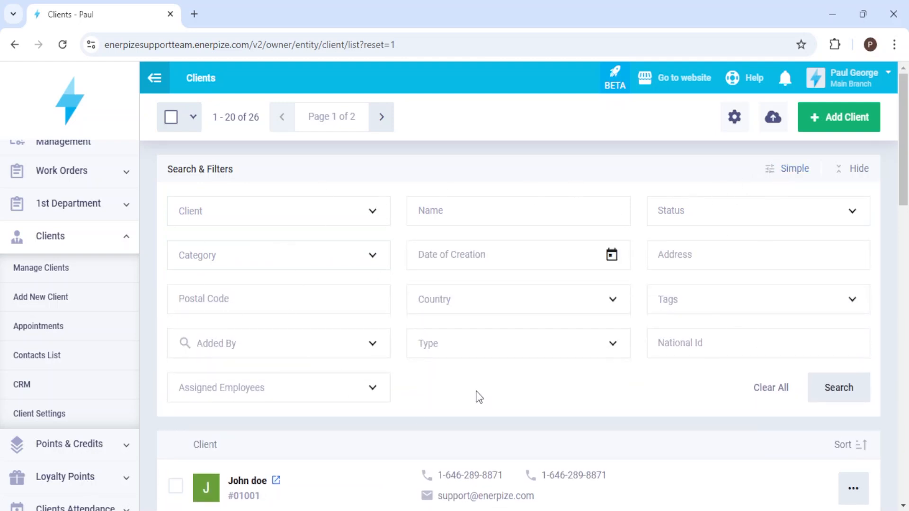
click(171, 119)
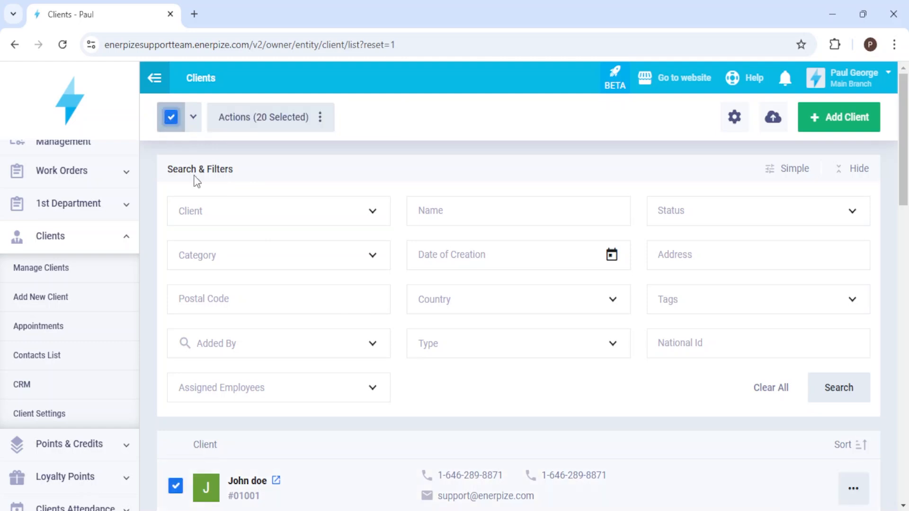
scroll(173, 135, down, 1)
click(288, 120)
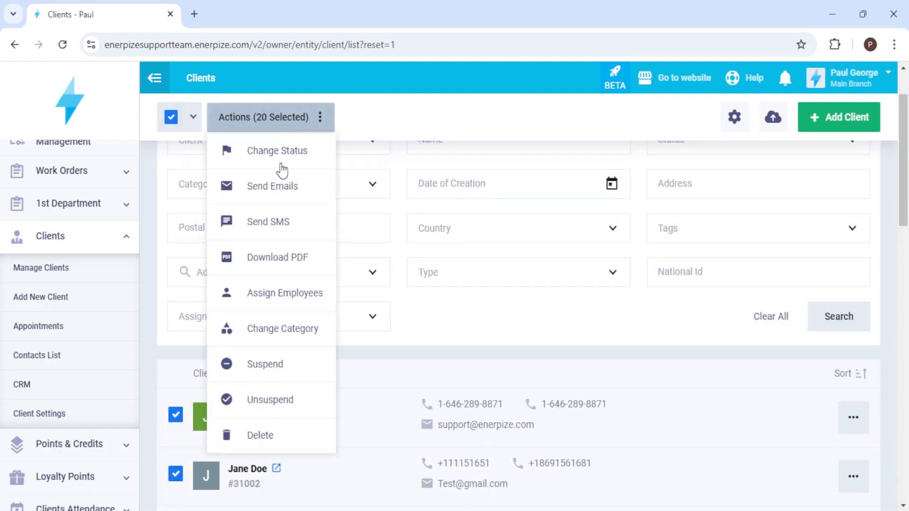
click(171, 117)
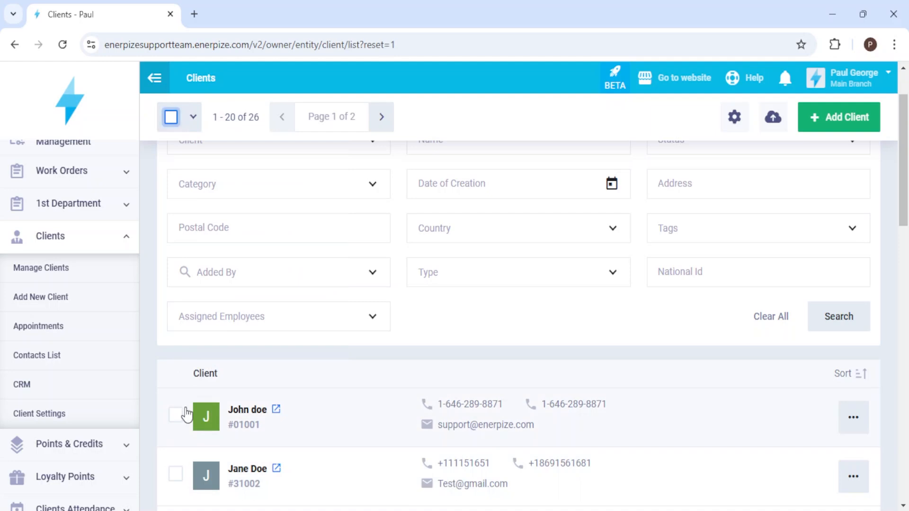
Select only the first two clients in the list and examine the bulk actions available for them
click(175, 414)
click(175, 474)
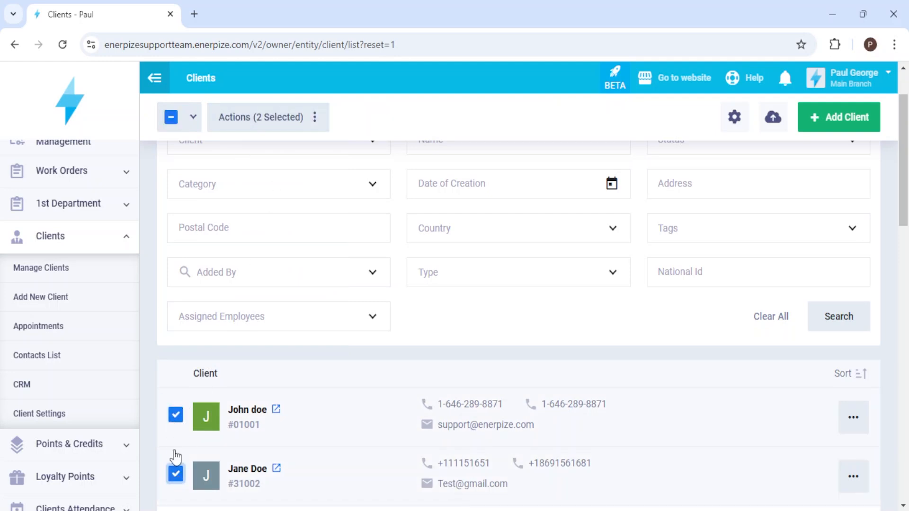
click(258, 123)
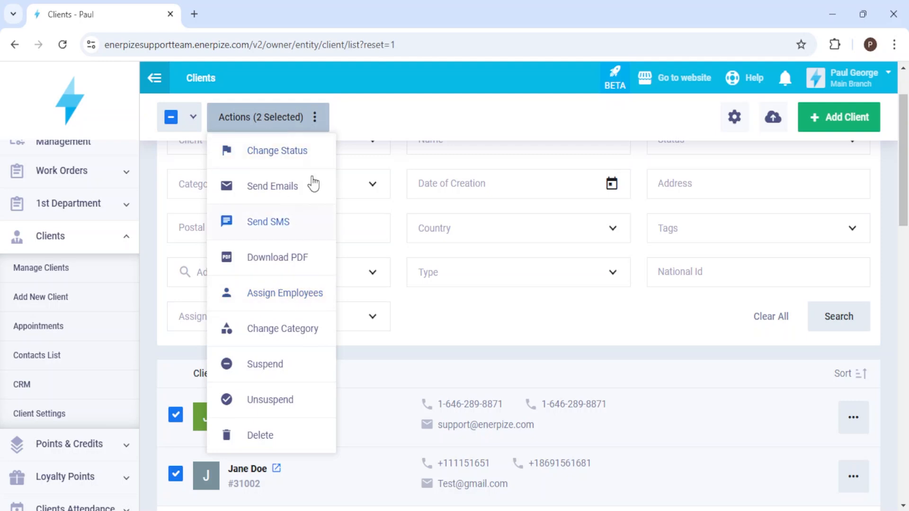
click(302, 117)
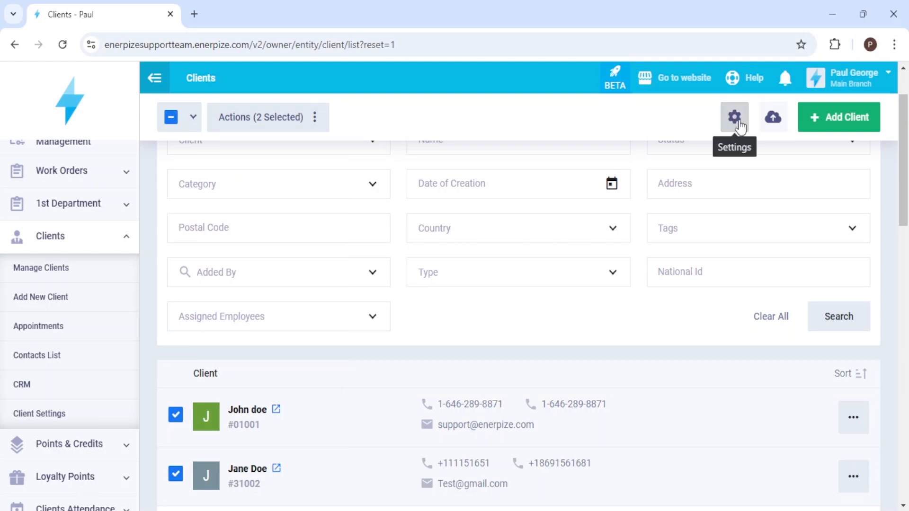
Go to the client settings and open the General section
click(61, 416)
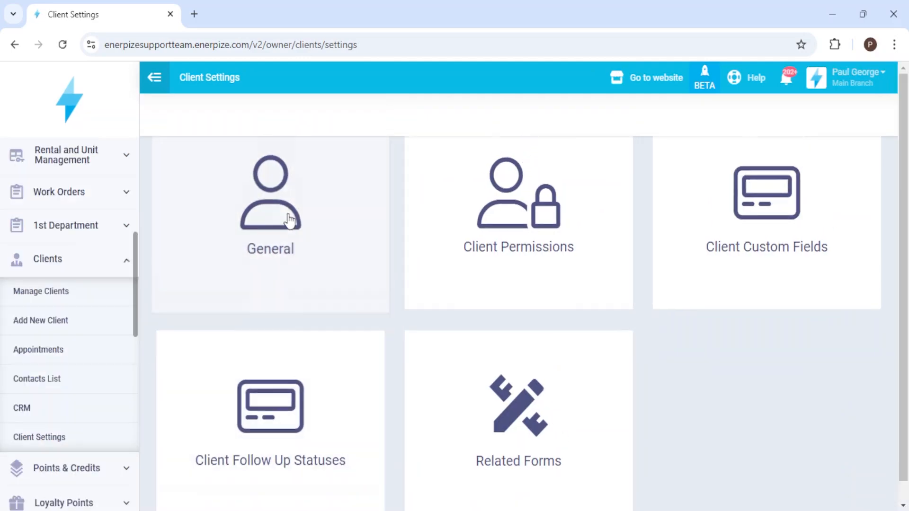
click(290, 220)
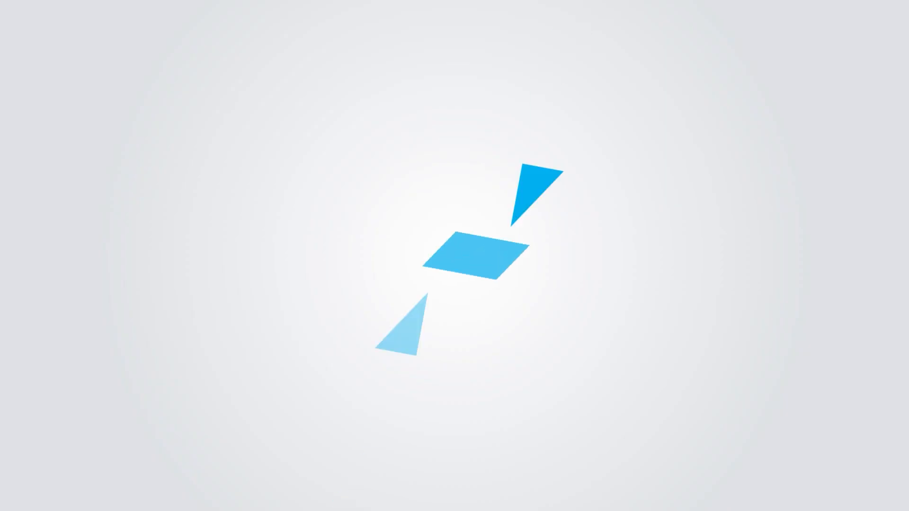